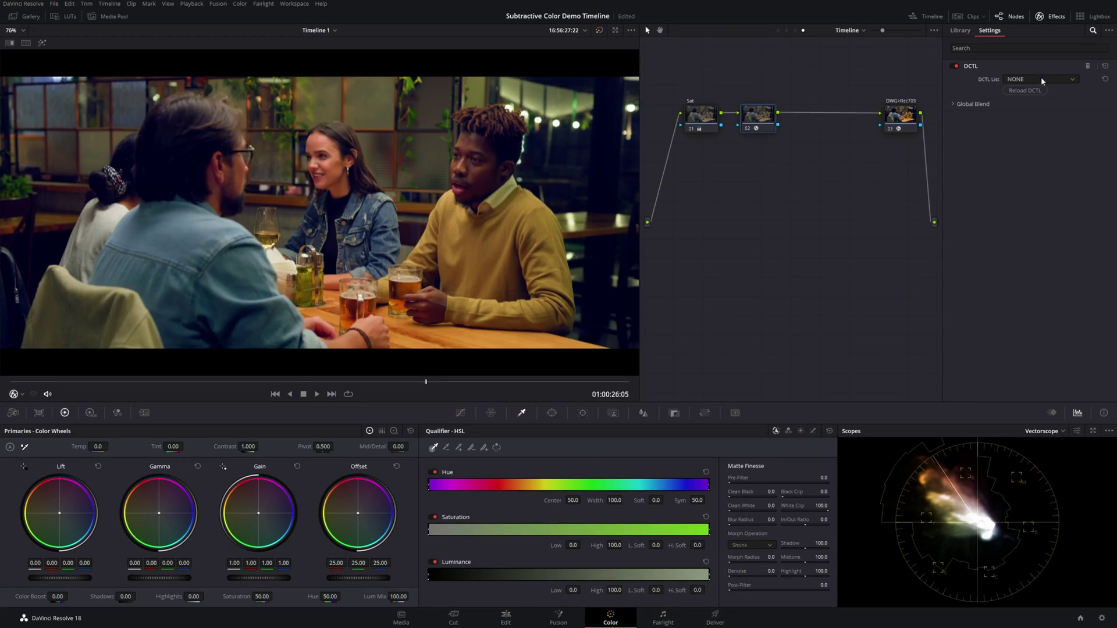
# Open the list of available DCTLs in the DCTL effect's settings on node 02
pyautogui.click(1042, 80)
# Choose the Film Density DCTL, label node 02 'DCTL', and set density 1.541 and Red Weight 0
pyautogui.click(1042, 175)
pyautogui.rightClick(763, 123)
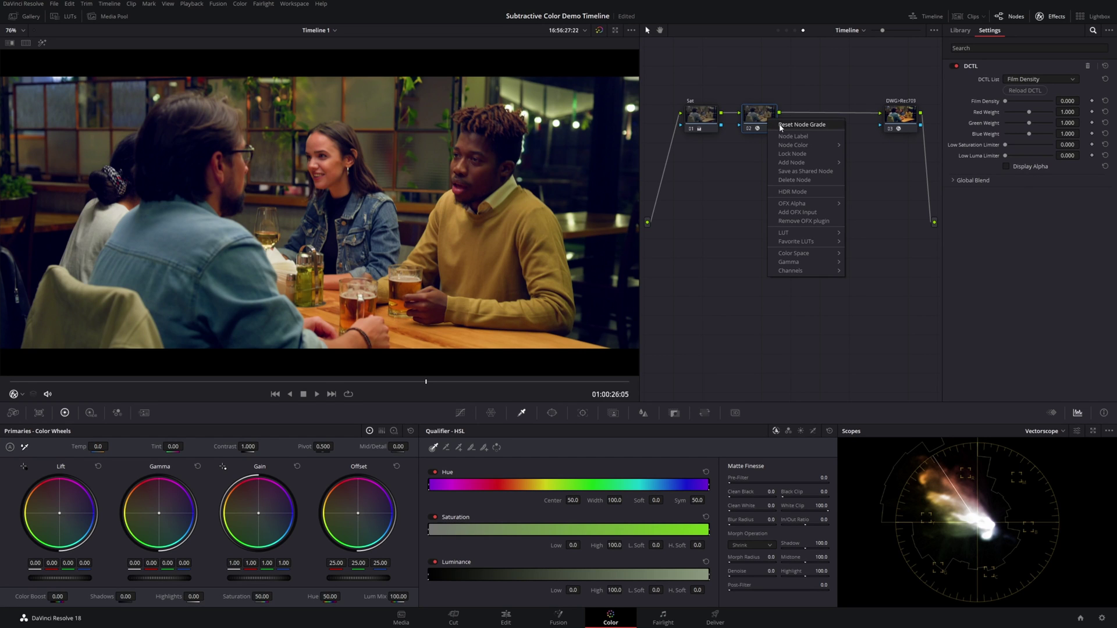
pyautogui.click(787, 138)
pyautogui.moveTo(1005, 101); pyautogui.dragTo(1052, 101)
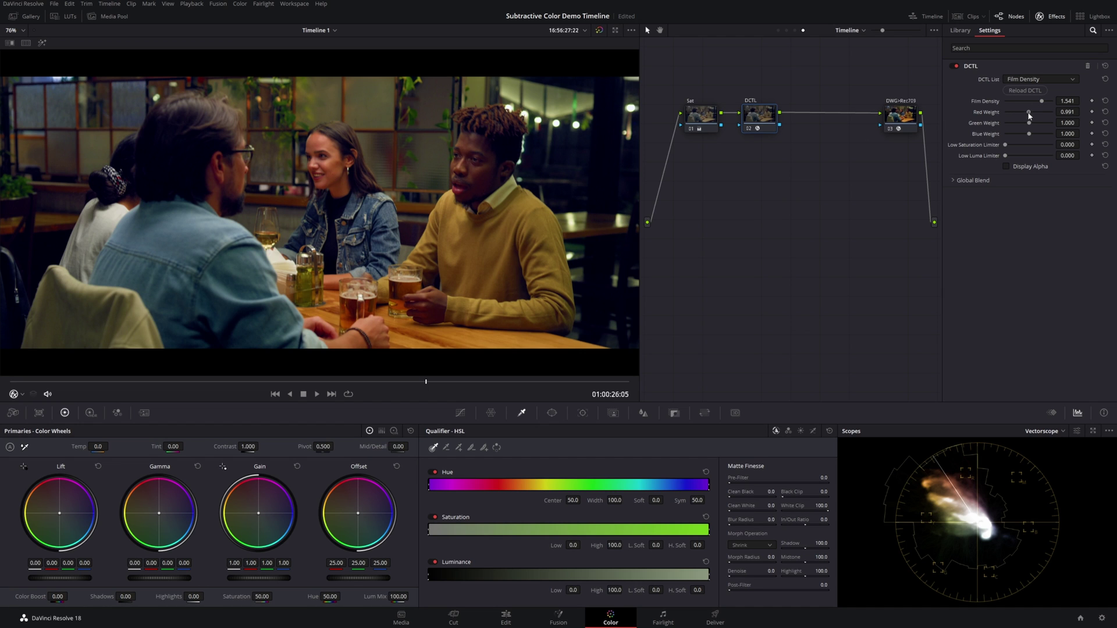
pyautogui.moveTo(1028, 115); pyautogui.dragTo(976, 113)
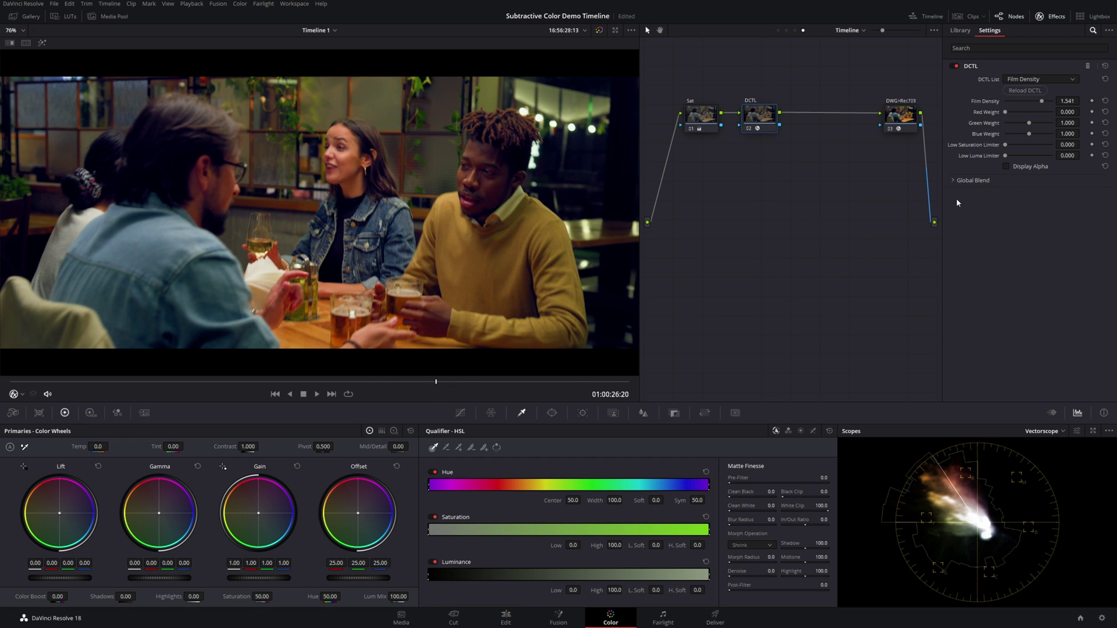
# Set Low Saturation Limiter to 0.147 and Low Luma Limiter to 0.165, checking the alpha matte
pyautogui.click(1008, 167)
pyautogui.moveTo(1005, 145); pyautogui.dragTo(1012, 158)
pyautogui.click(1007, 167)
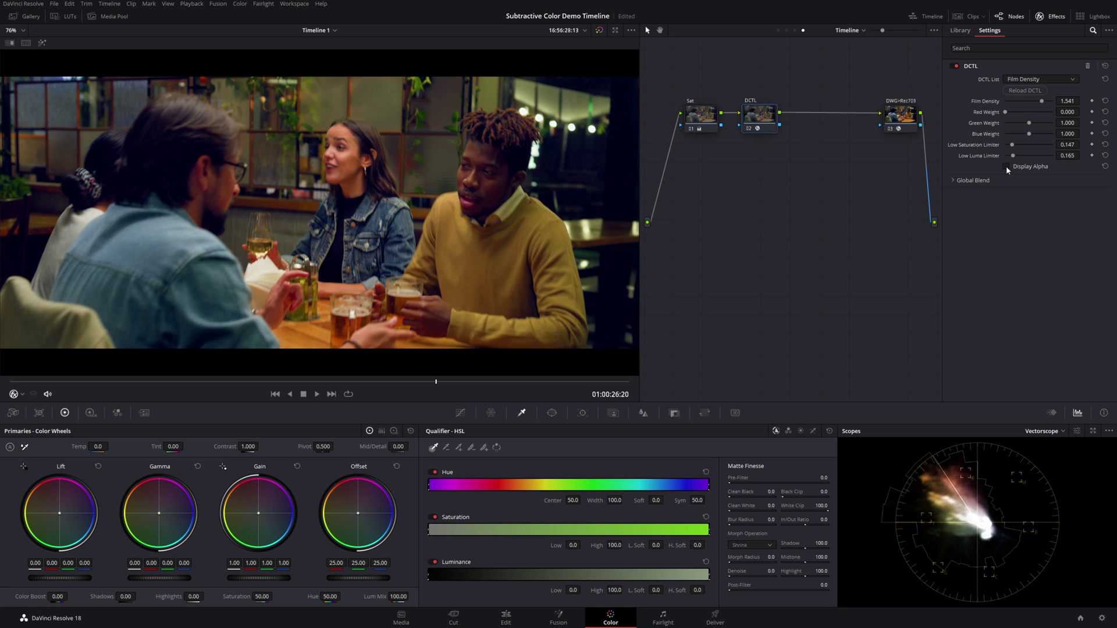
pyautogui.click(1007, 167)
pyautogui.click(1007, 167)
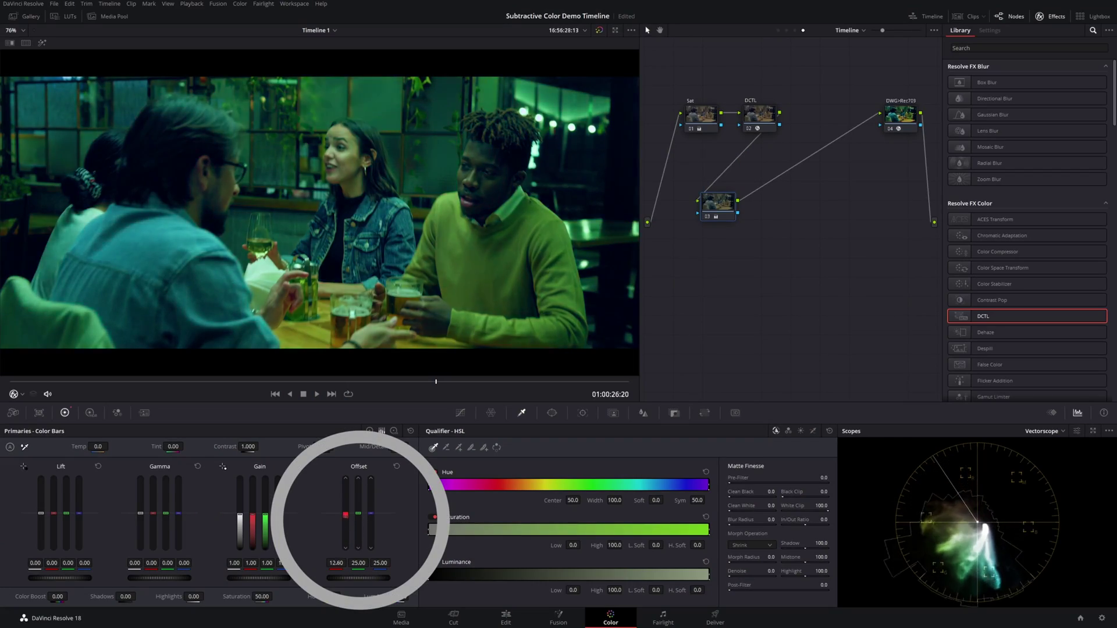
# Reset the new node's Offset back to neutral
pyautogui.click(397, 466)
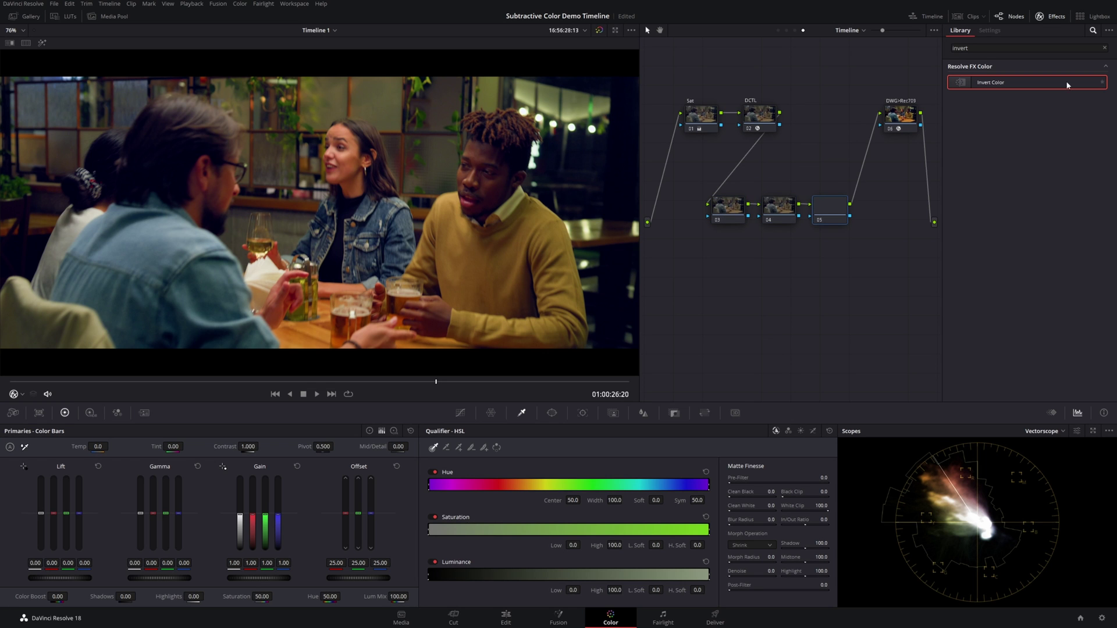
# Apply Invert Color to nodes 03 and 05 and test a raised red Offset on node 04
pyautogui.moveTo(1023, 82); pyautogui.dragTo(728, 207)
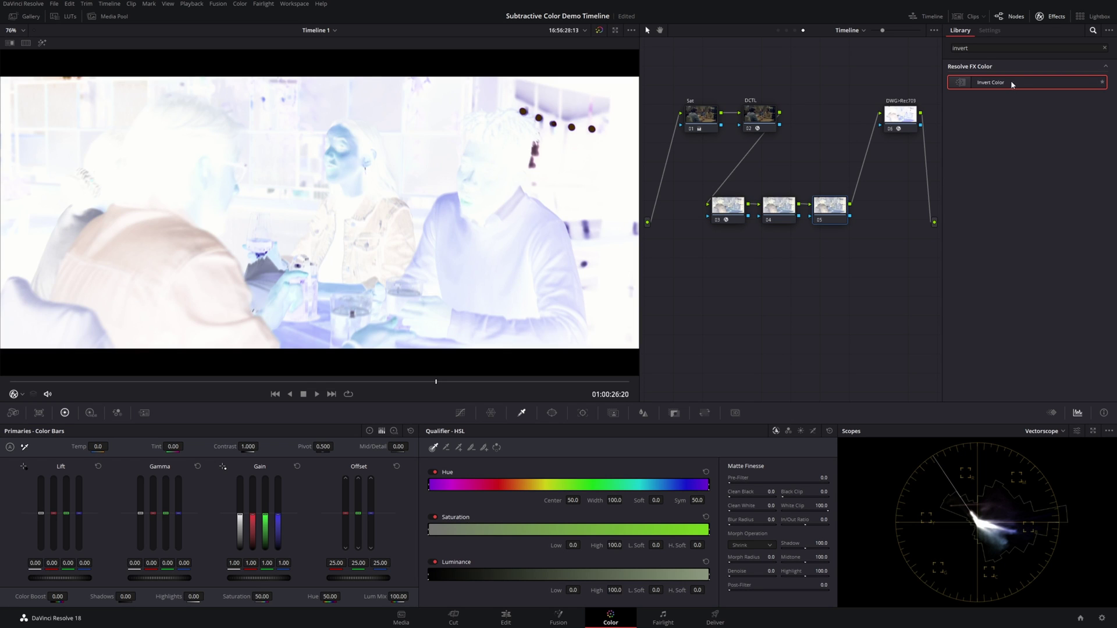
pyautogui.moveTo(1001, 83); pyautogui.dragTo(828, 207)
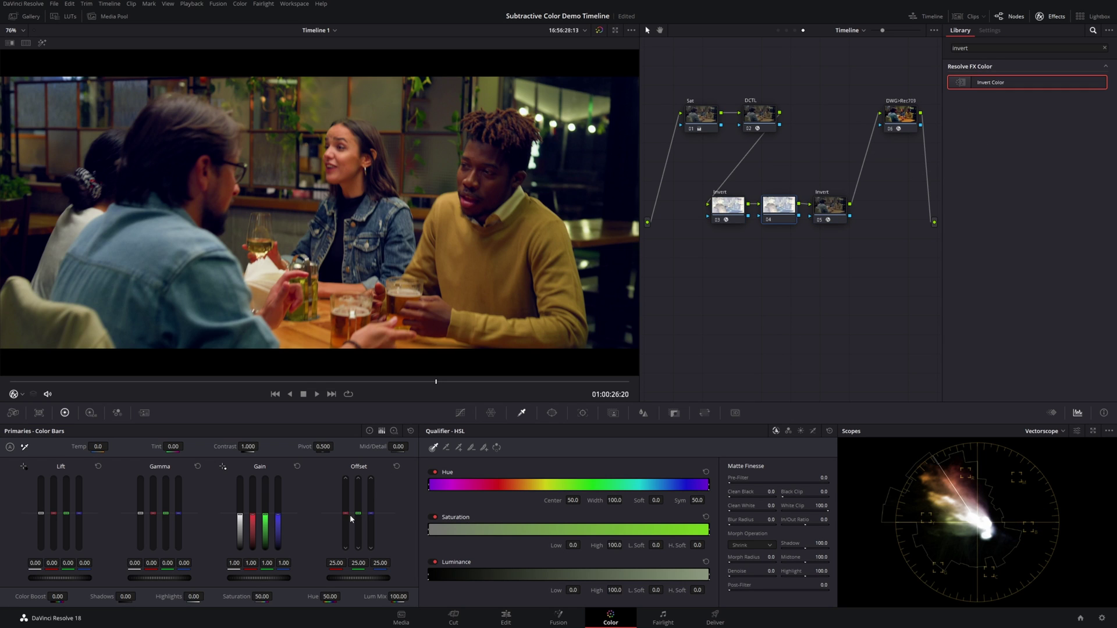
pyautogui.moveTo(346, 519); pyautogui.dragTo(385, 457)
# Test the blue Offset at 39.20 on node 04, then return Offset to neutral
pyautogui.click(397, 466)
pyautogui.click(396, 466)
pyautogui.moveTo(371, 513); pyautogui.dragTo(371, 489)
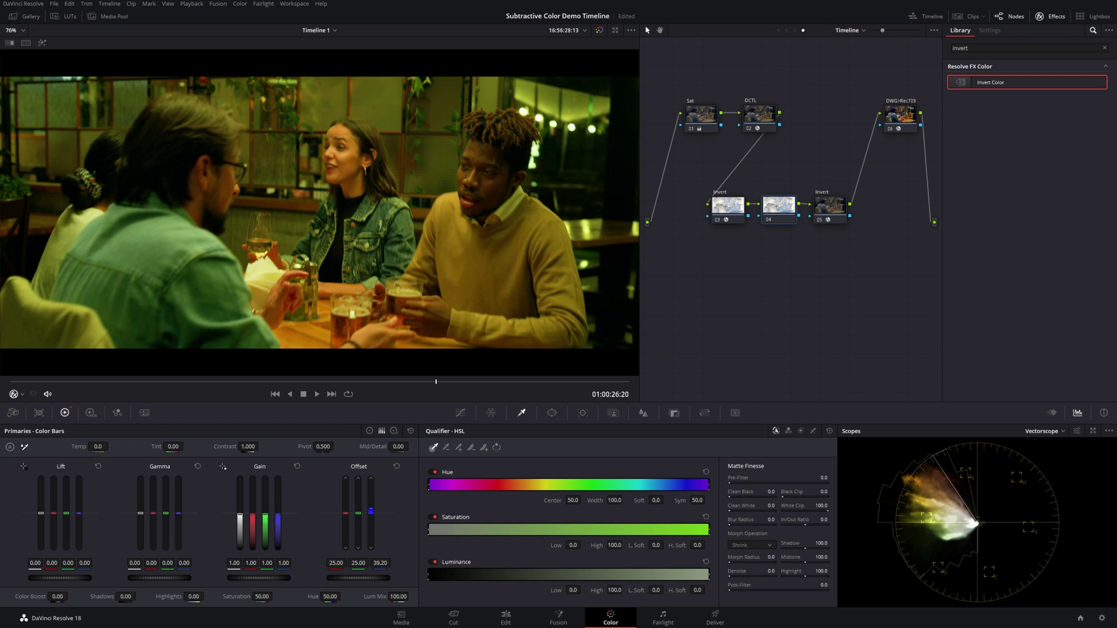
pyautogui.click(396, 466)
pyautogui.rightClick(765, 205)
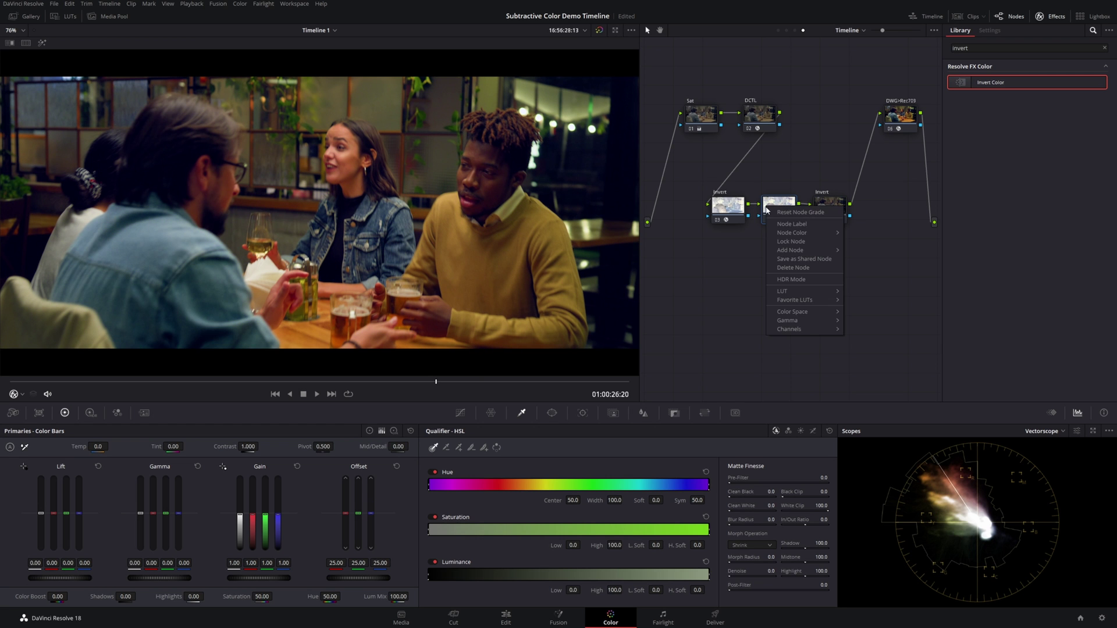
pyautogui.click(779, 222)
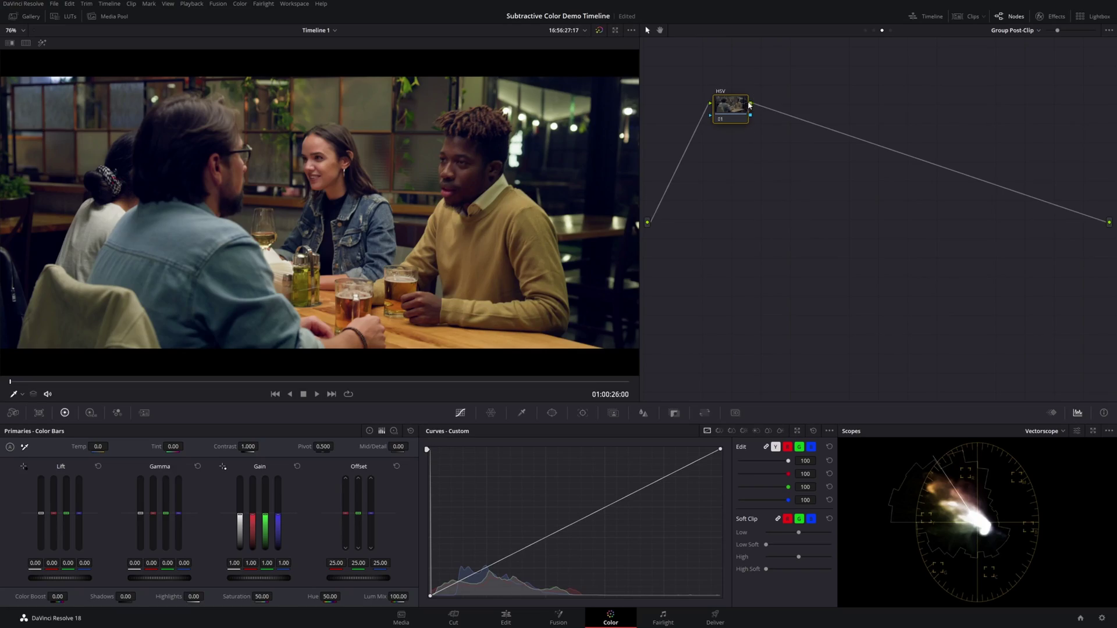
# Bring up the options for the HSV node in the Group Post-Clip graph
pyautogui.rightClick(725, 112)
# Switch the HSV node's color space to HSV, test green Gain, and return Gain to 1.00
pyautogui.moveTo(768, 229)
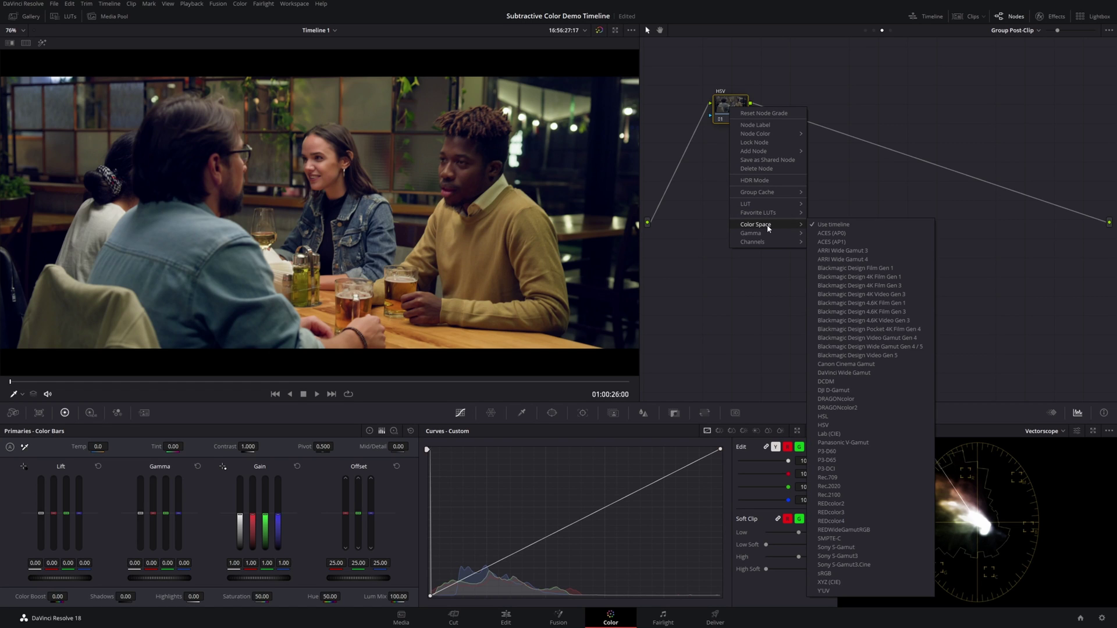
pyautogui.click(831, 426)
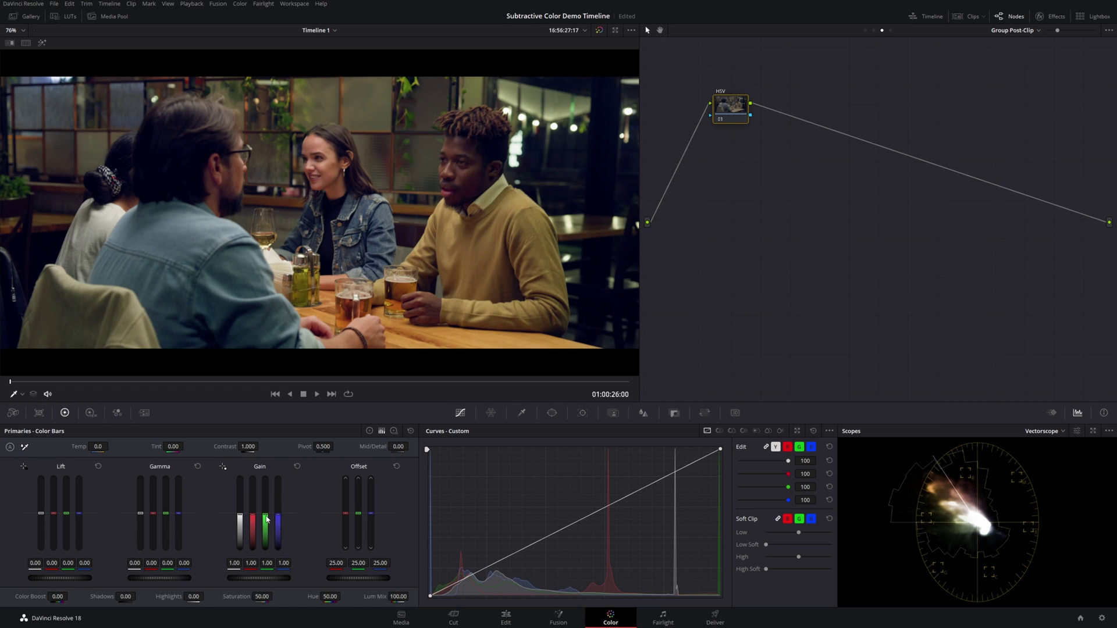
pyautogui.moveTo(265, 514); pyautogui.dragTo(266, 509)
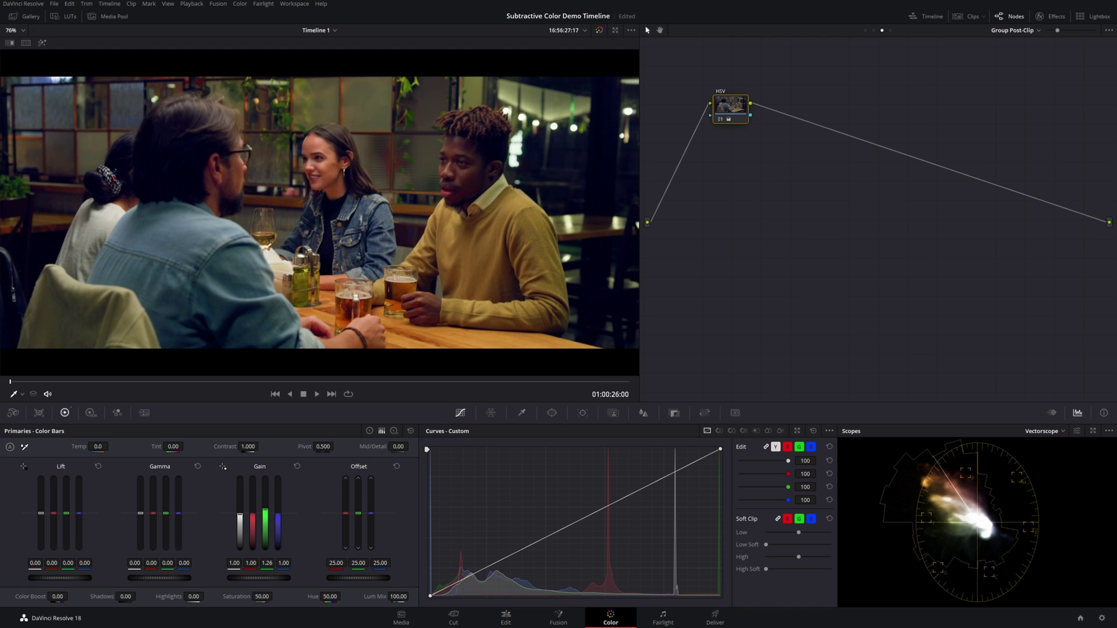
pyautogui.click(298, 468)
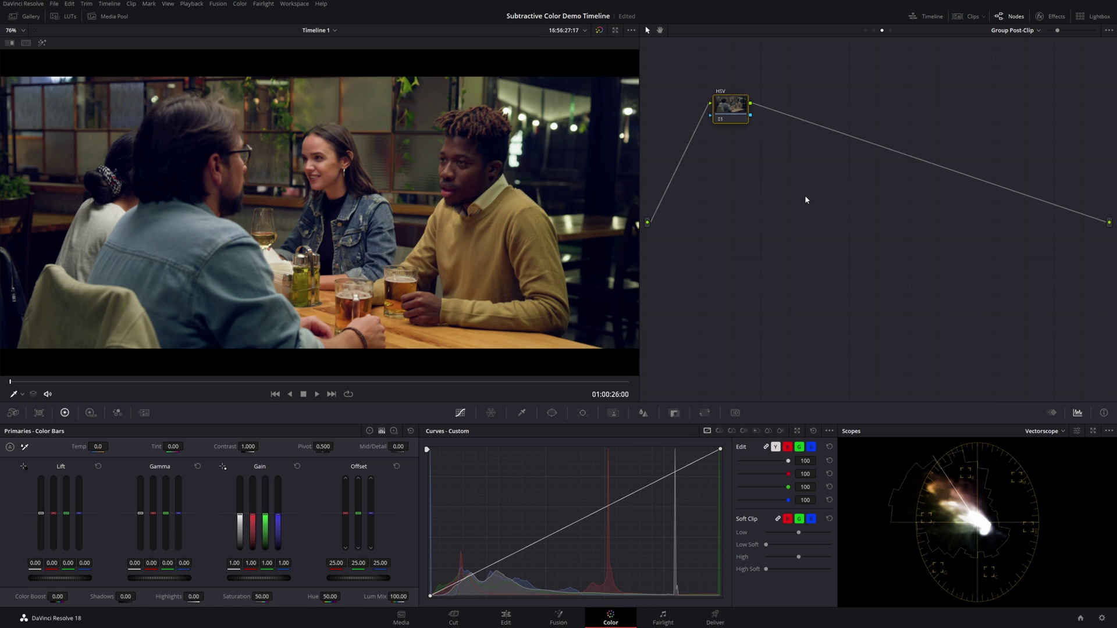
pyautogui.rightClick(725, 109)
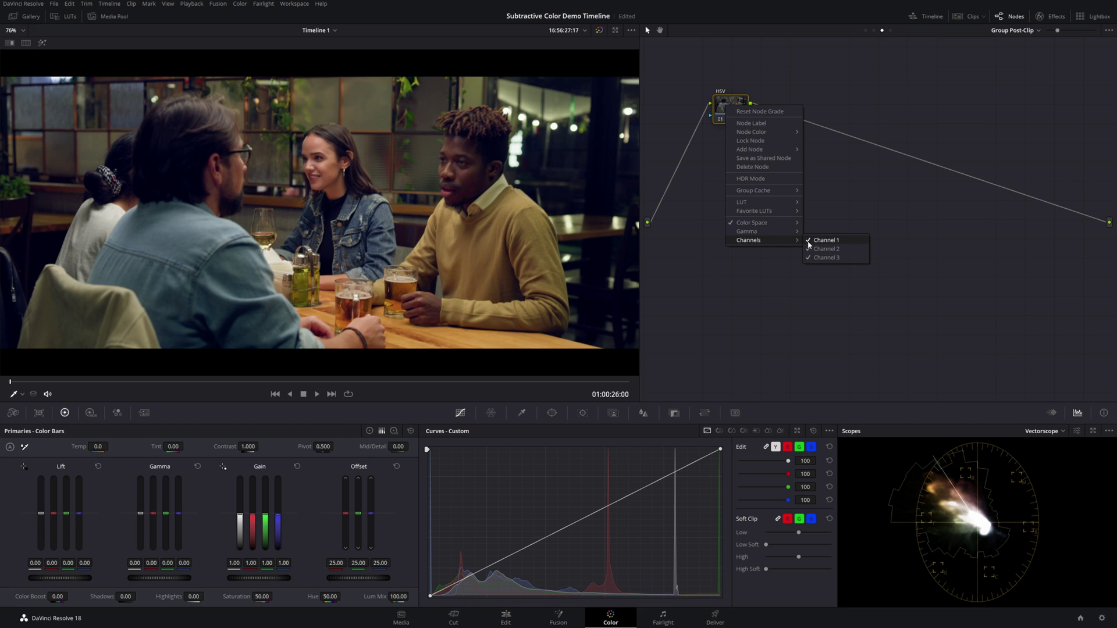
# Toggle two of the HSV node's channels, nudge green Gain, and lower Offset to 23.80
pyautogui.click(814, 245)
pyautogui.rightClick(731, 113)
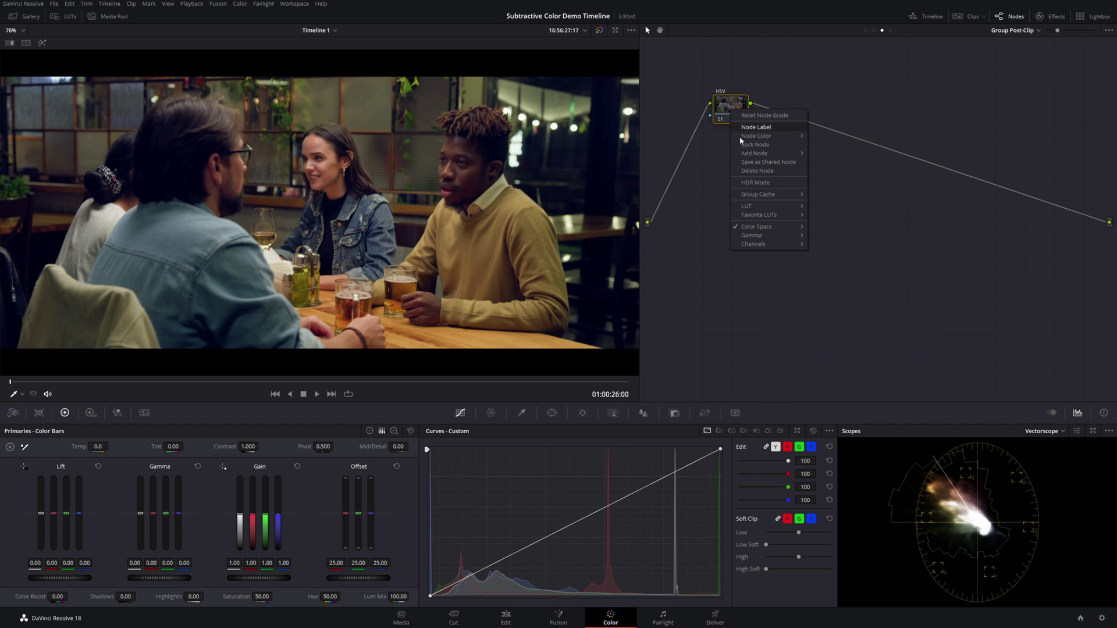
pyautogui.click(832, 263)
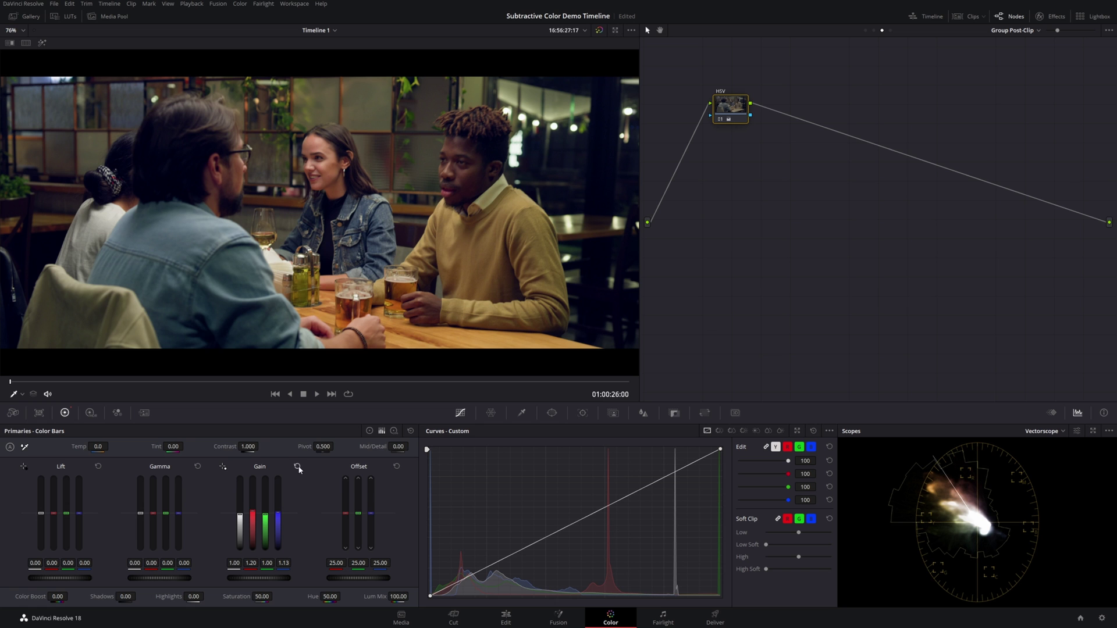
pyautogui.moveTo(266, 535); pyautogui.dragTo(266, 539)
pyautogui.moveTo(351, 586); pyautogui.dragTo(354, 563)
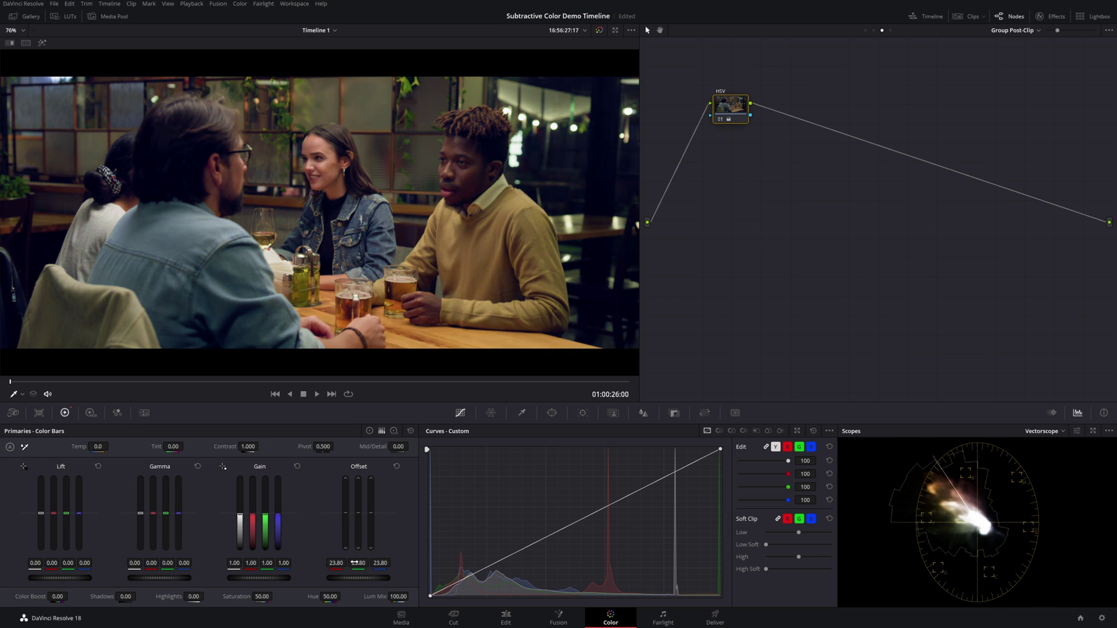